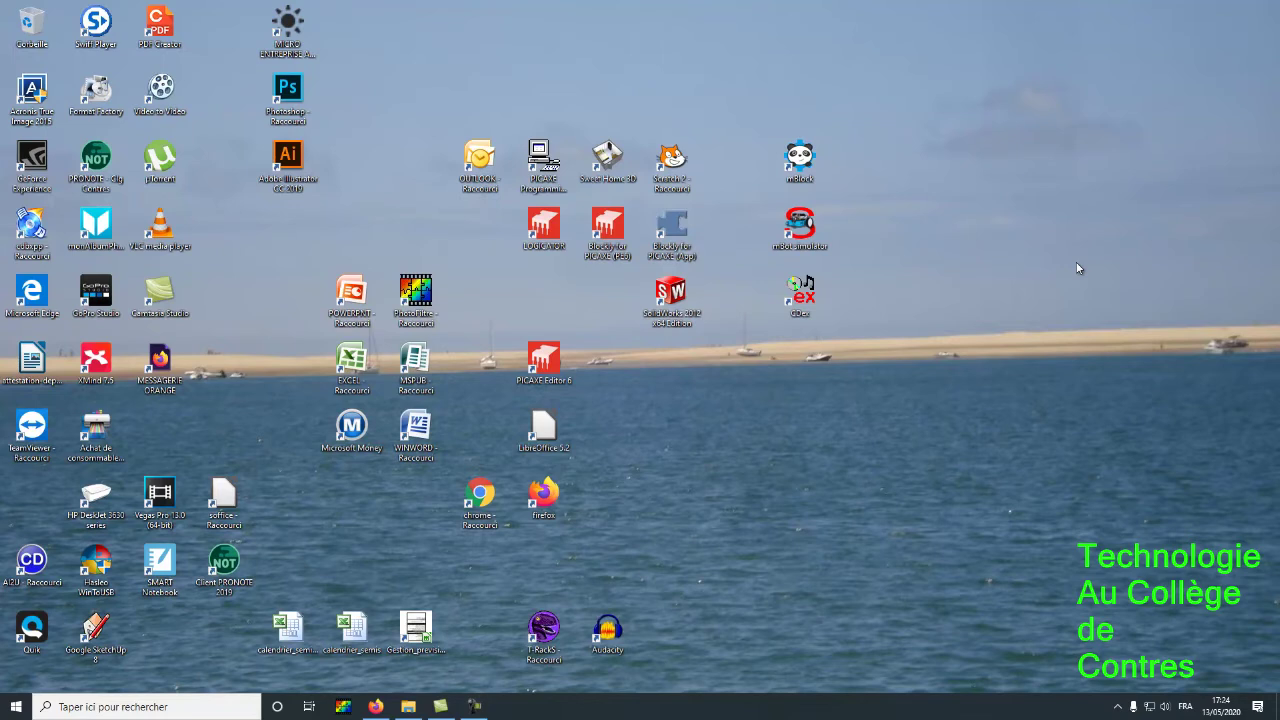
Switch to File Explorer, enlarge the 1-appli_allumer_lampe window and review its APK file and the lampe_app, lampe_off and lampe_on images.
click(408, 706)
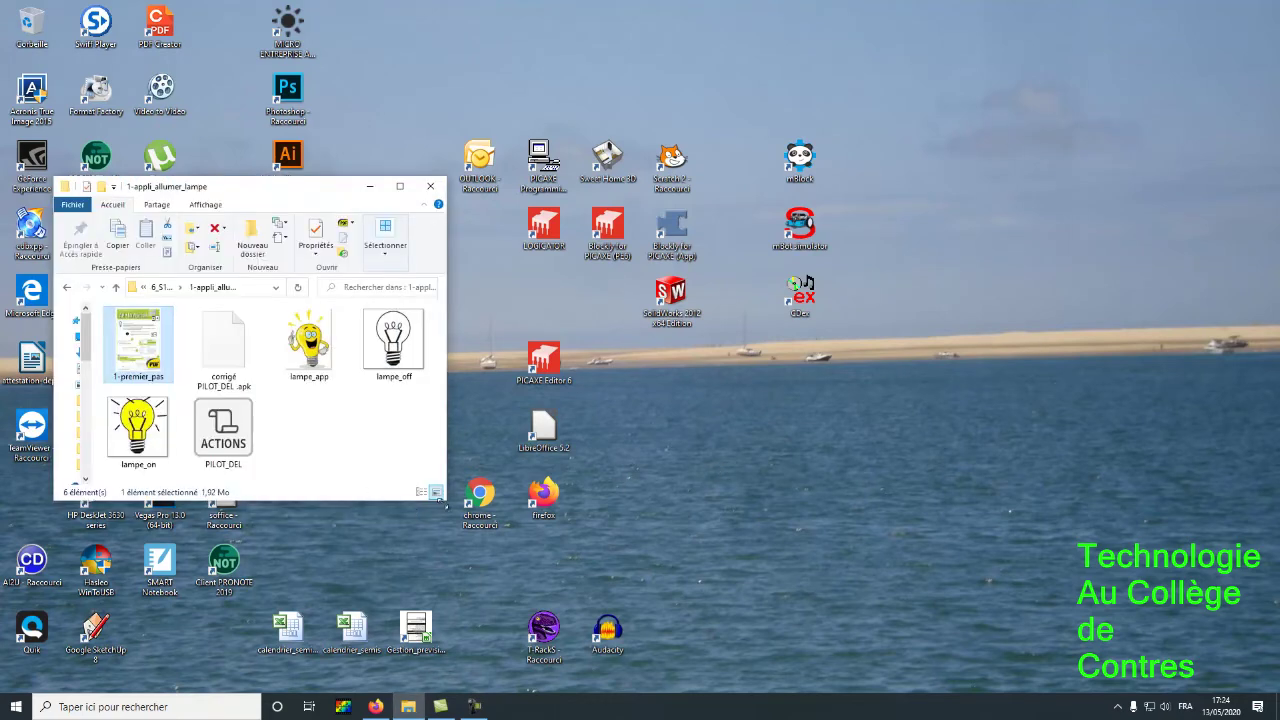
drag(447, 503, 521, 518)
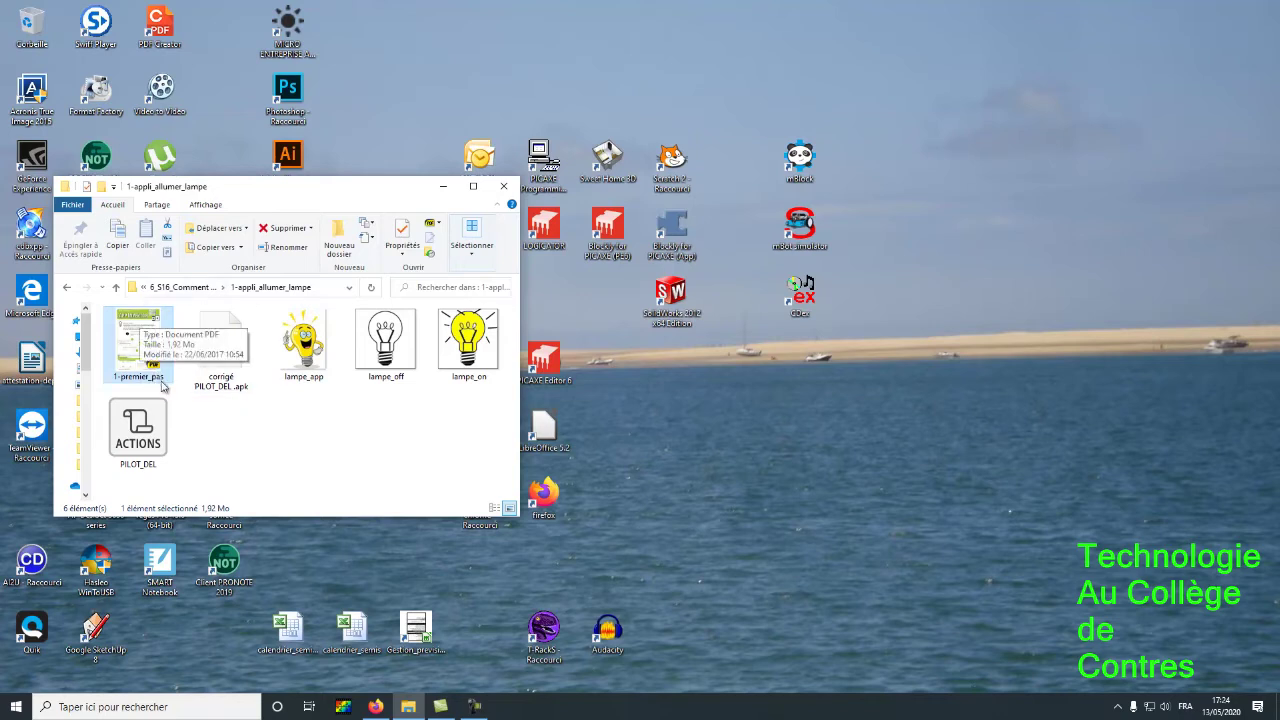
click(246, 392)
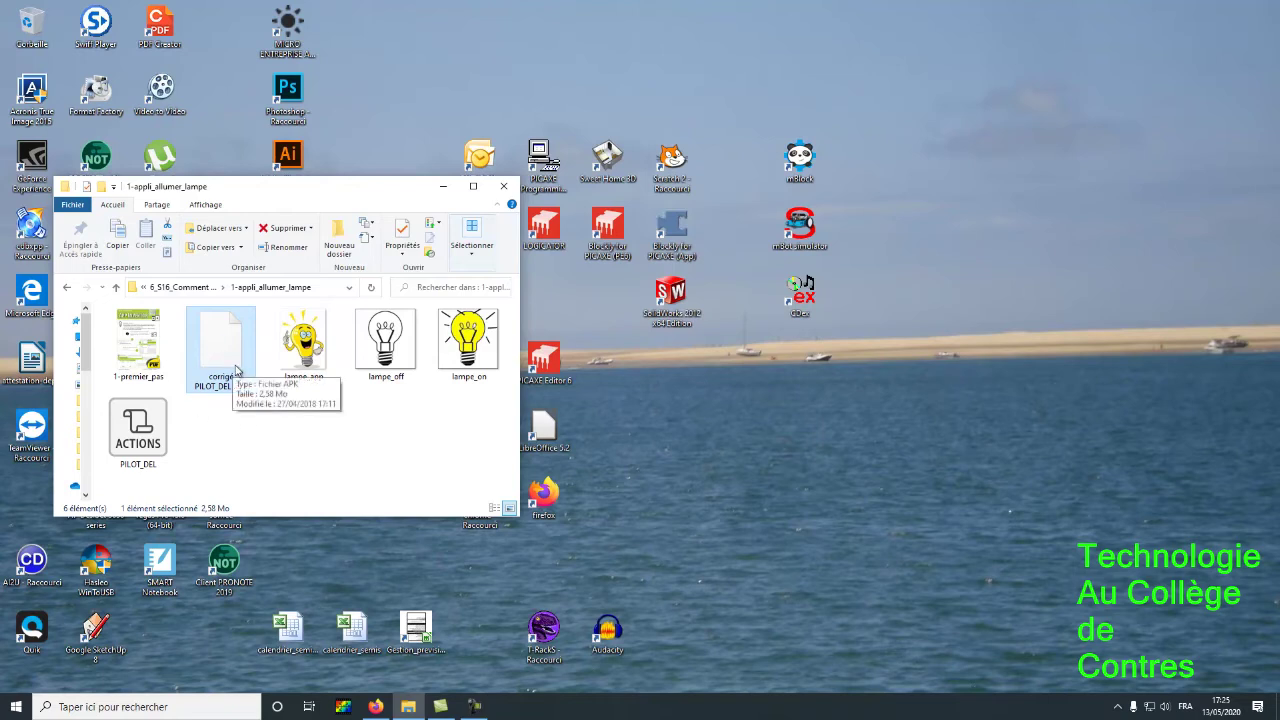
click(283, 457)
click(373, 365)
click(302, 366)
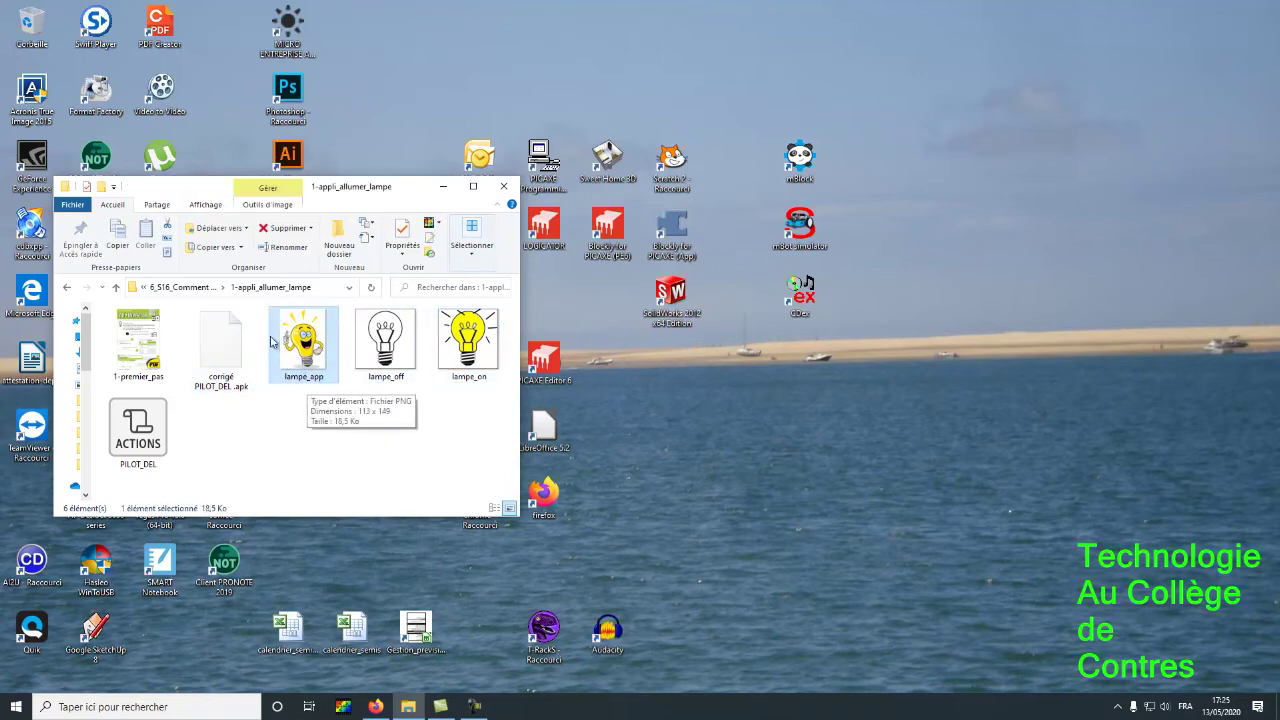
click(390, 368)
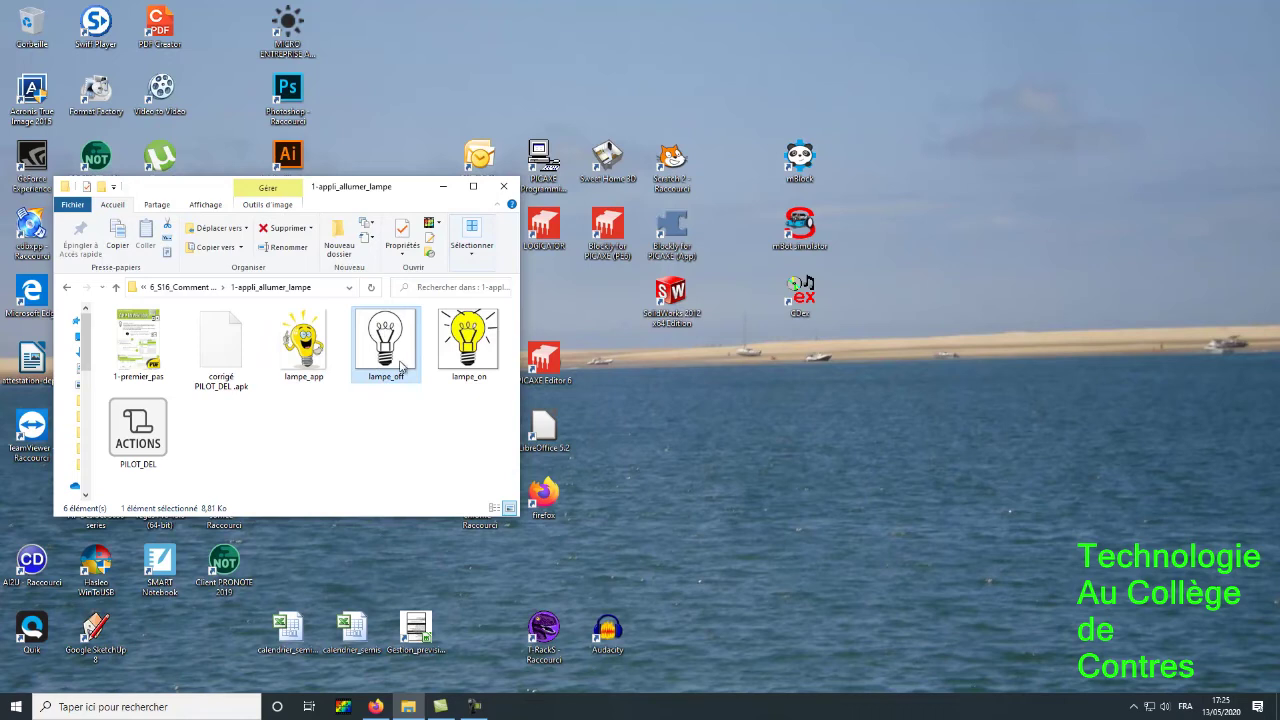
click(472, 362)
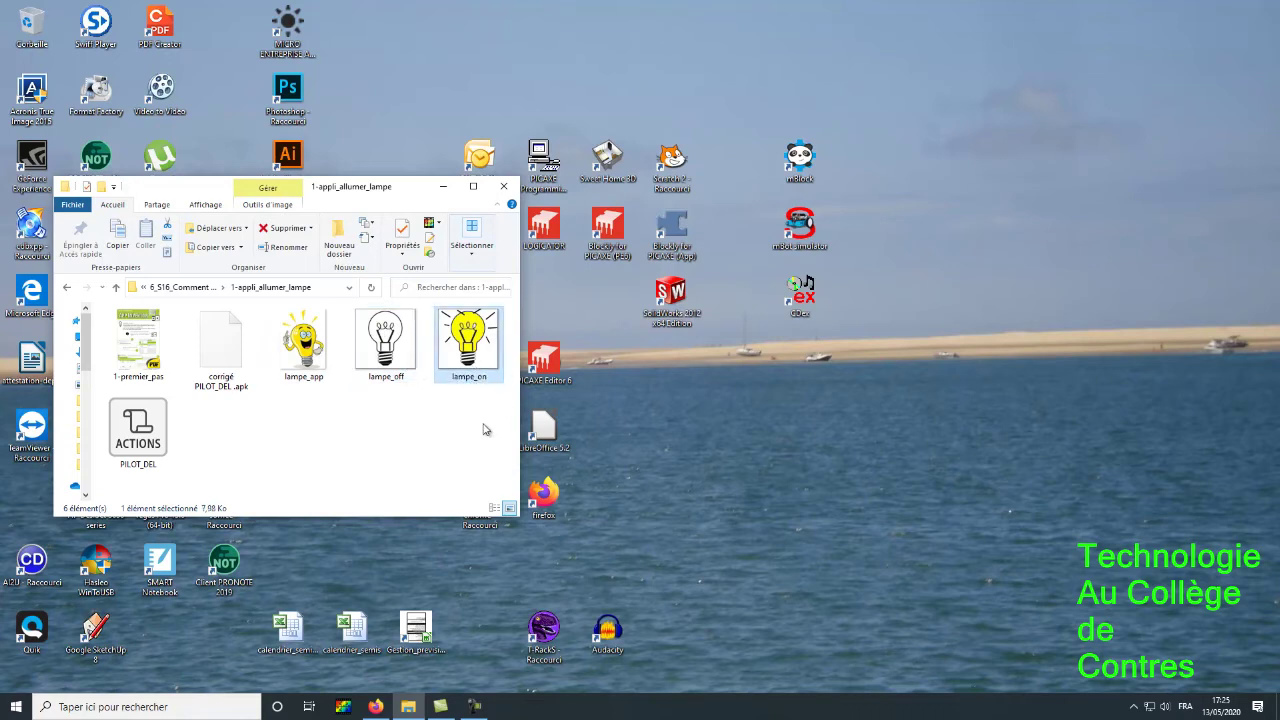
click(430, 428)
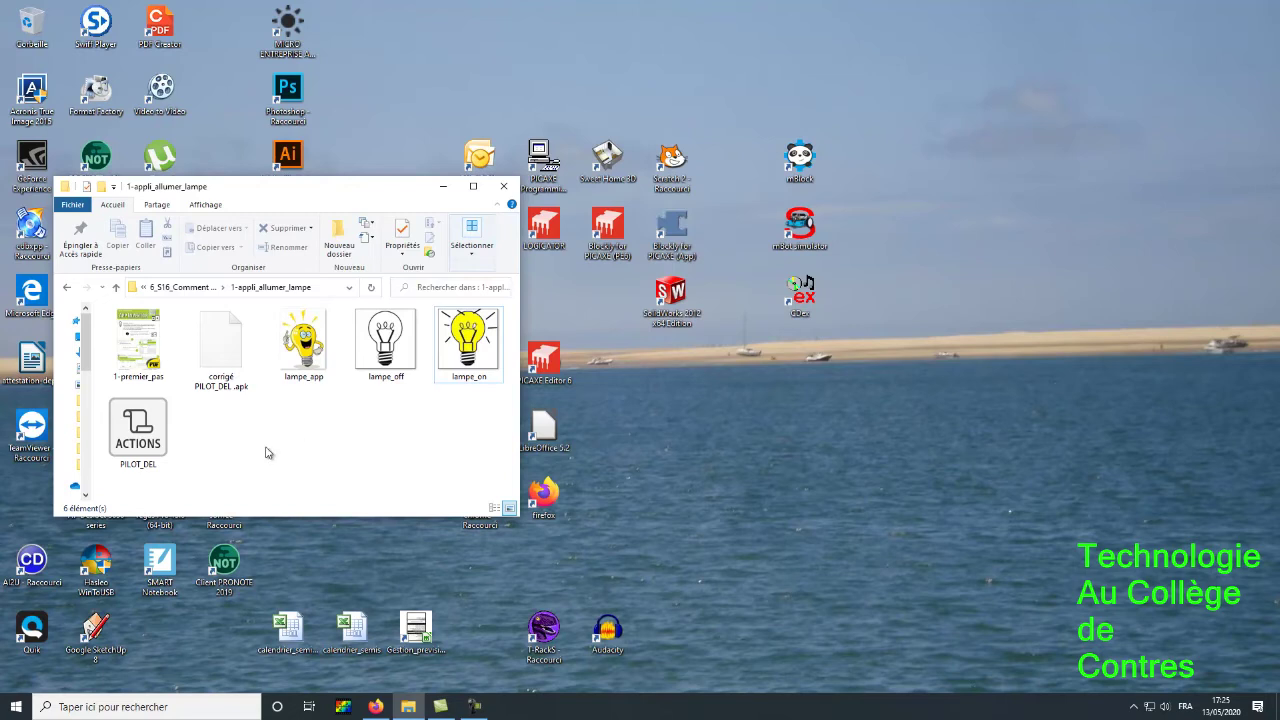
Review the three lamp images and the 1-premier_pas document again in the folder, and minimize the window.
click(469, 345)
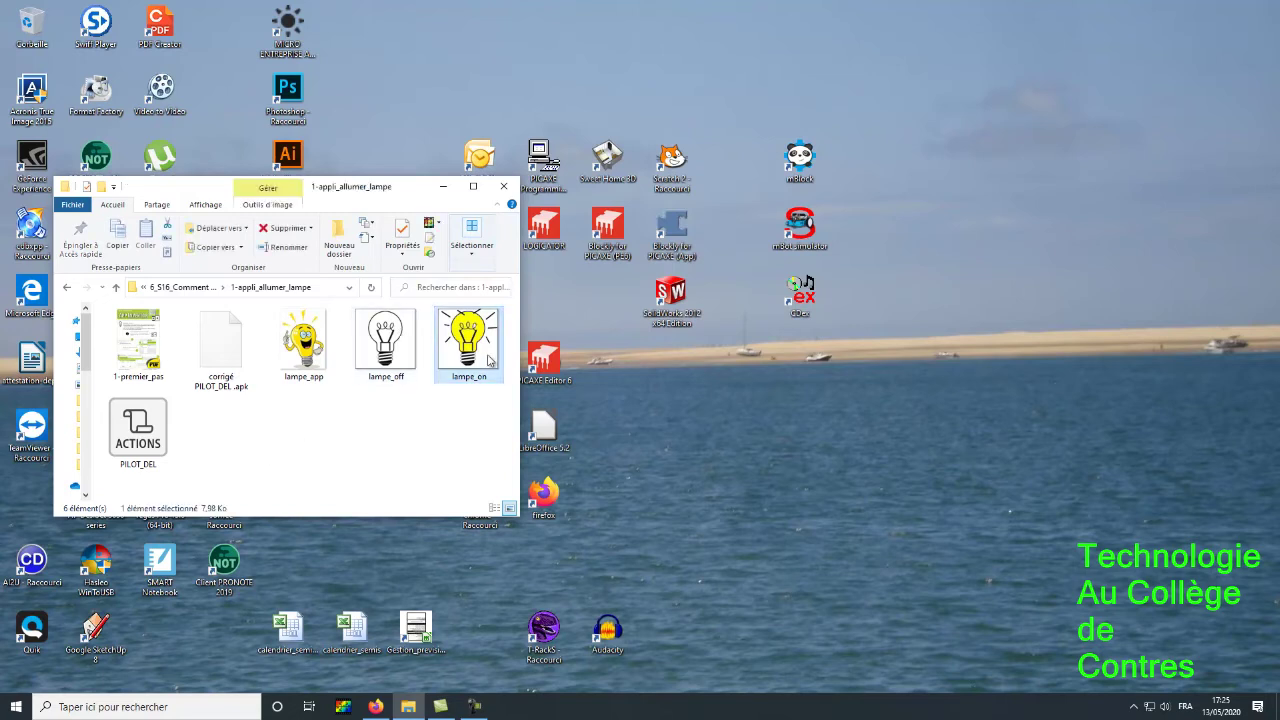
click(392, 372)
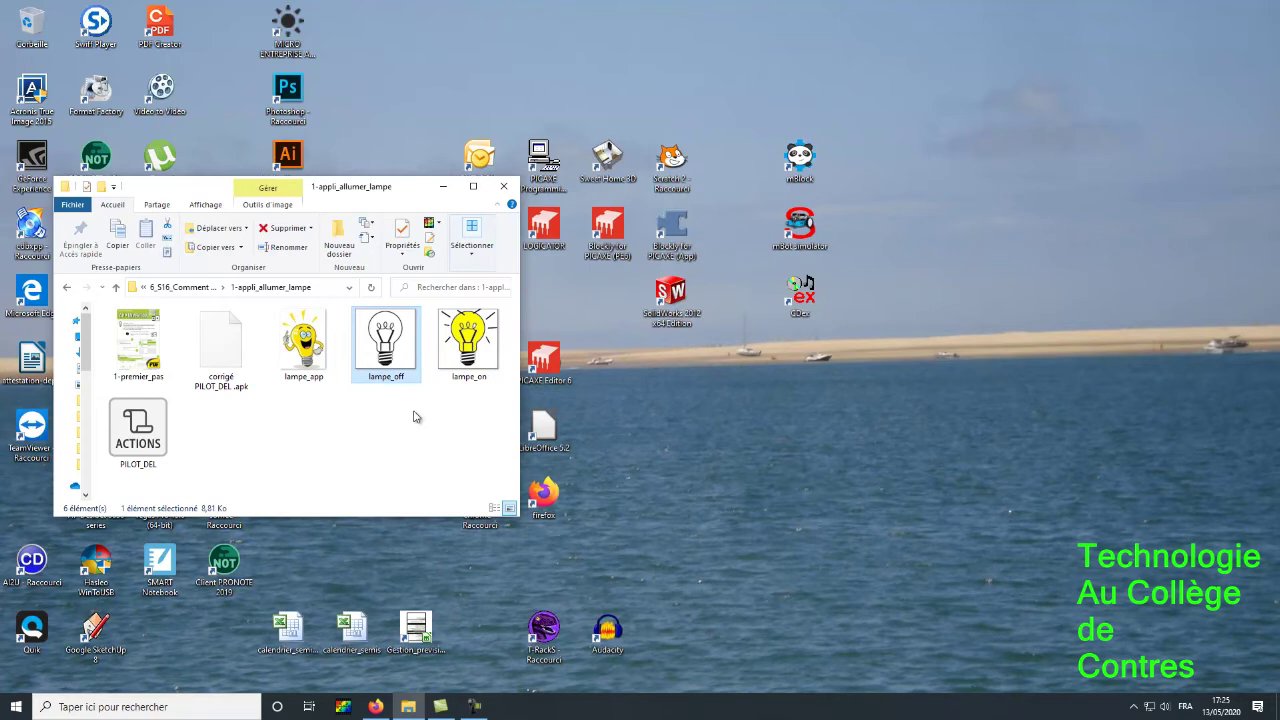
click(296, 440)
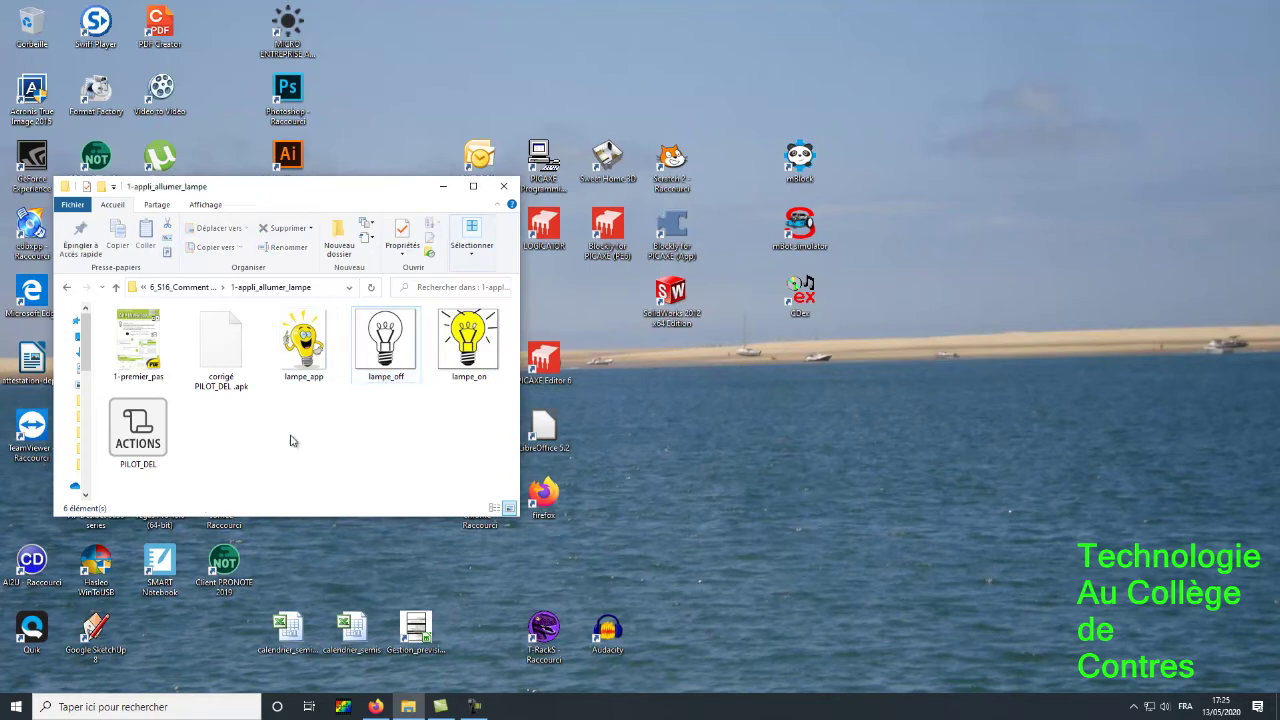
click(453, 349)
click(405, 350)
click(298, 356)
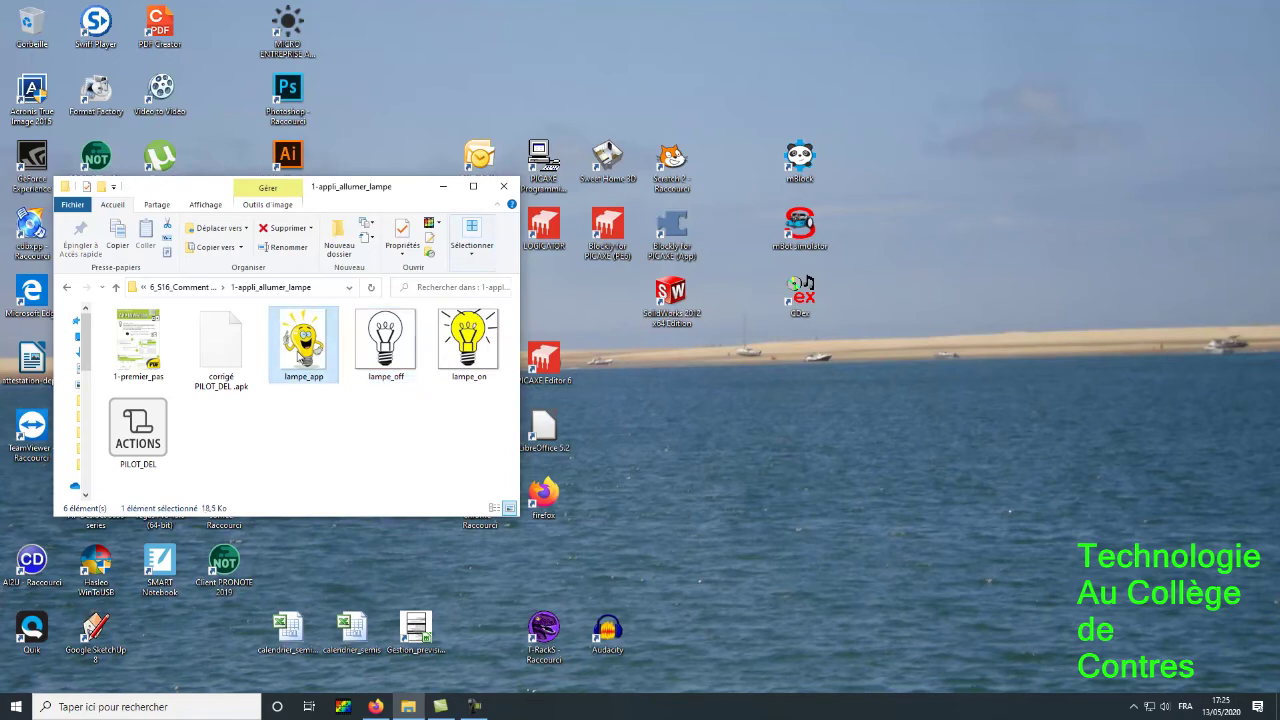
click(158, 348)
click(268, 452)
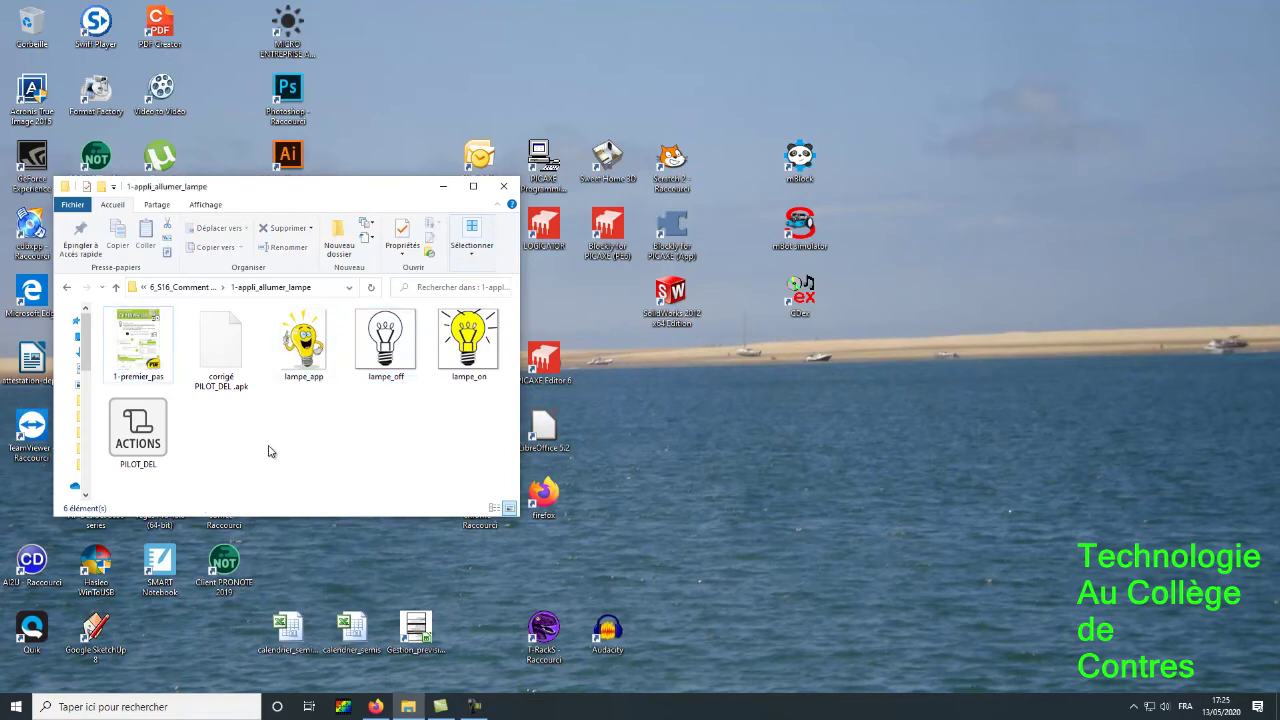
click(441, 188)
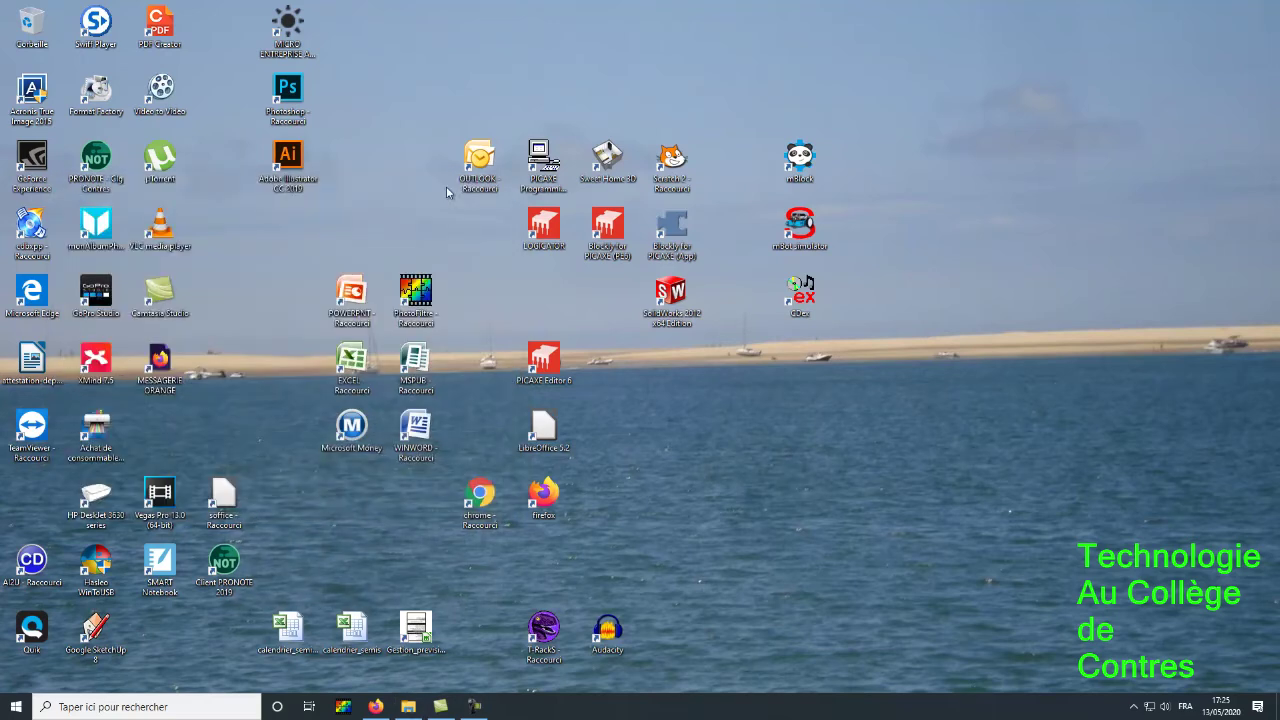
Switch to Firefox and replace the two open MIT App Inventor tabs with a new blank tab.
click(374, 707)
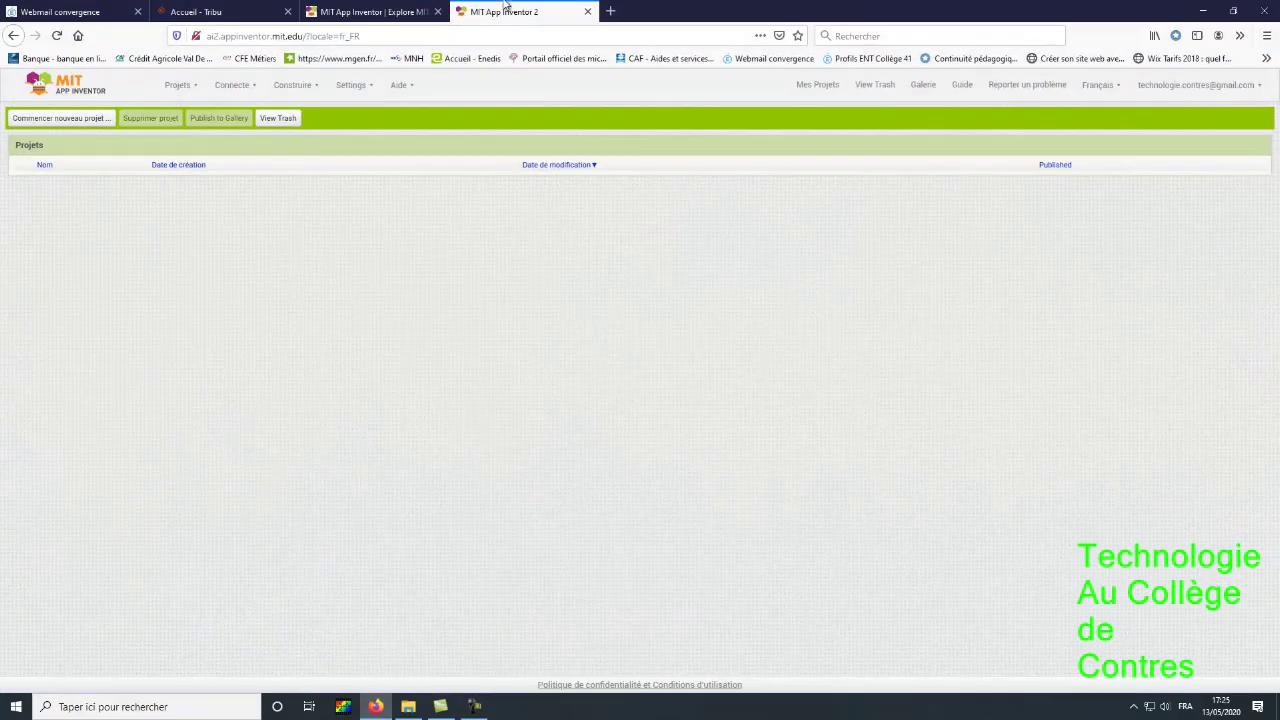
click(590, 12)
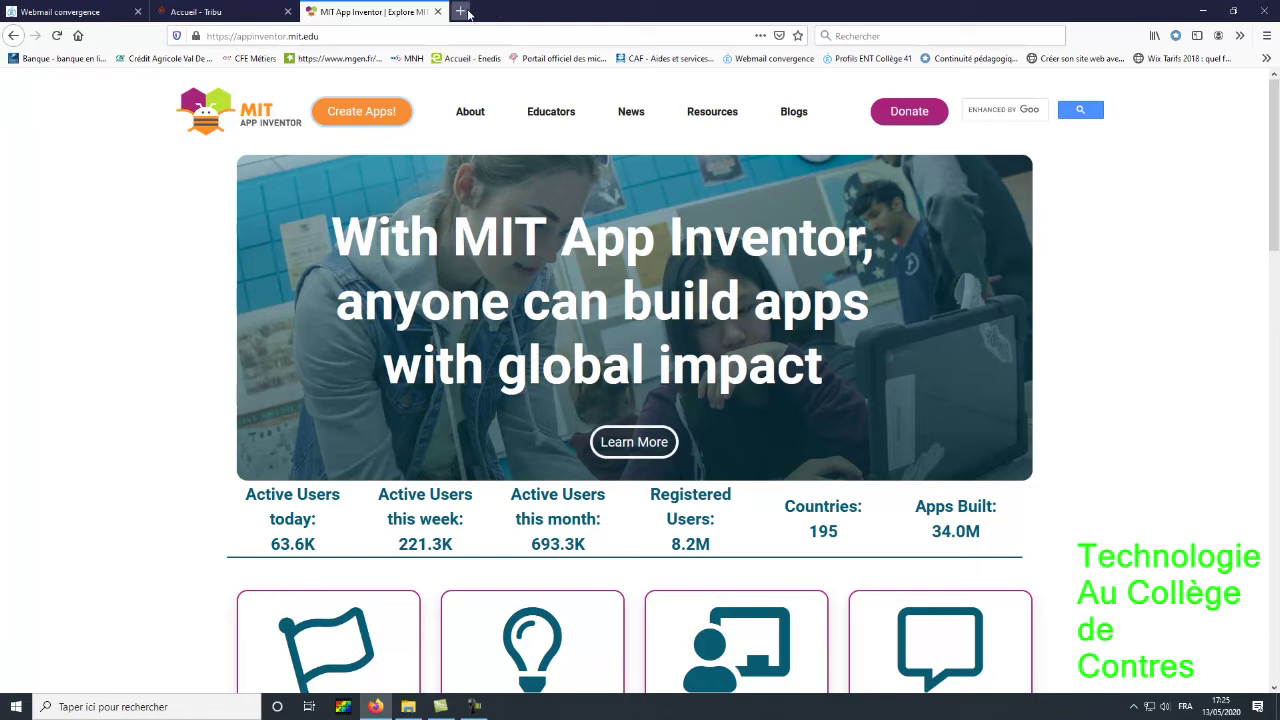
click(437, 11)
click(310, 11)
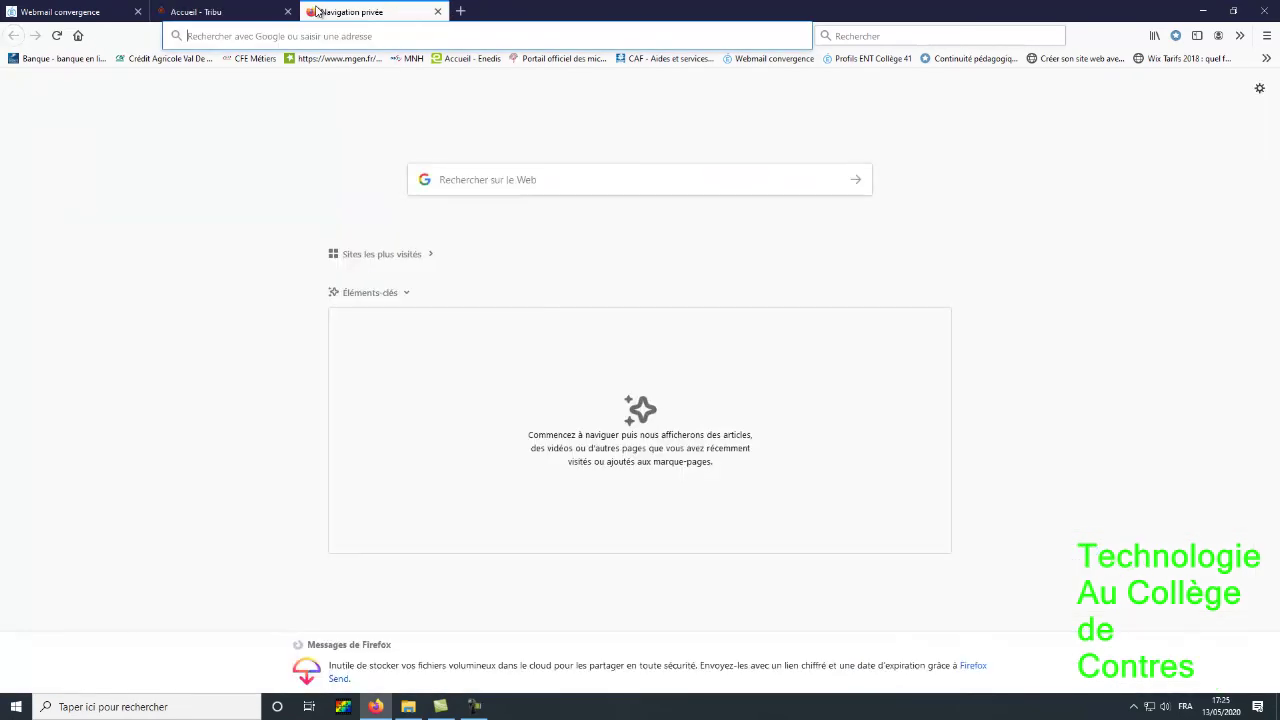
Search the web for "app inventor" and open the MIT App Inventor website from the results.
click(515, 181)
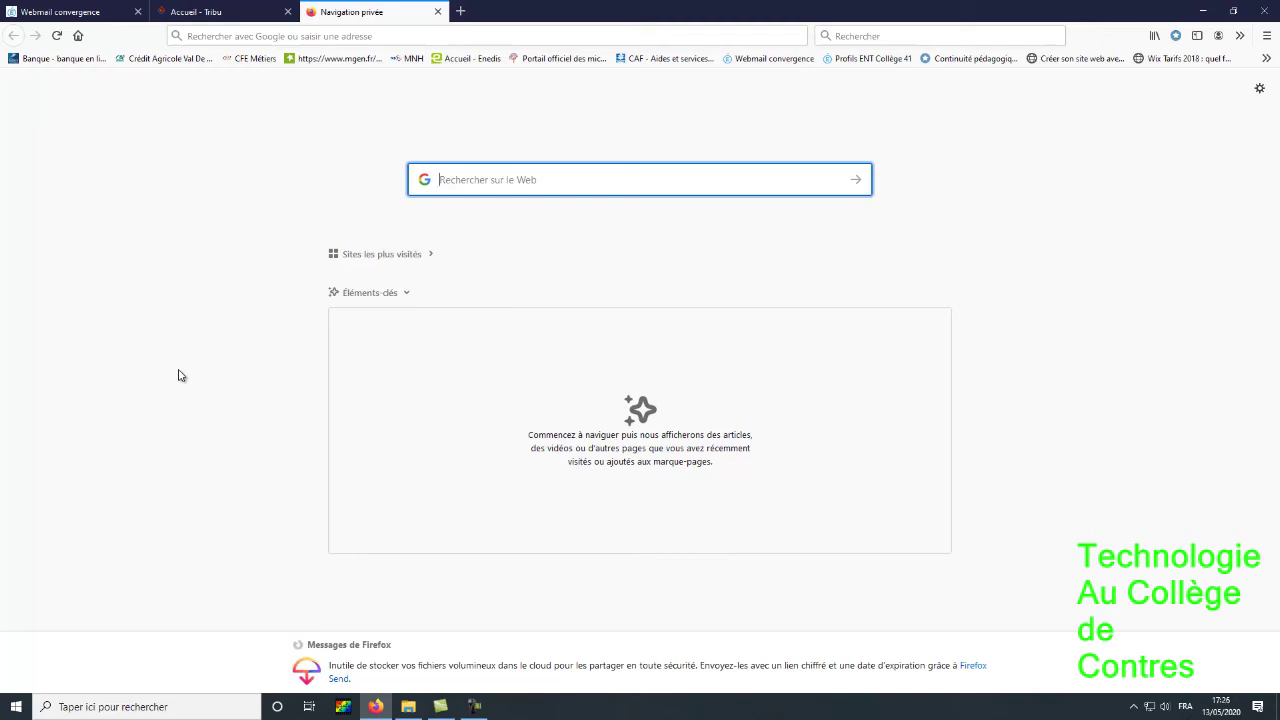
text(app inventor)
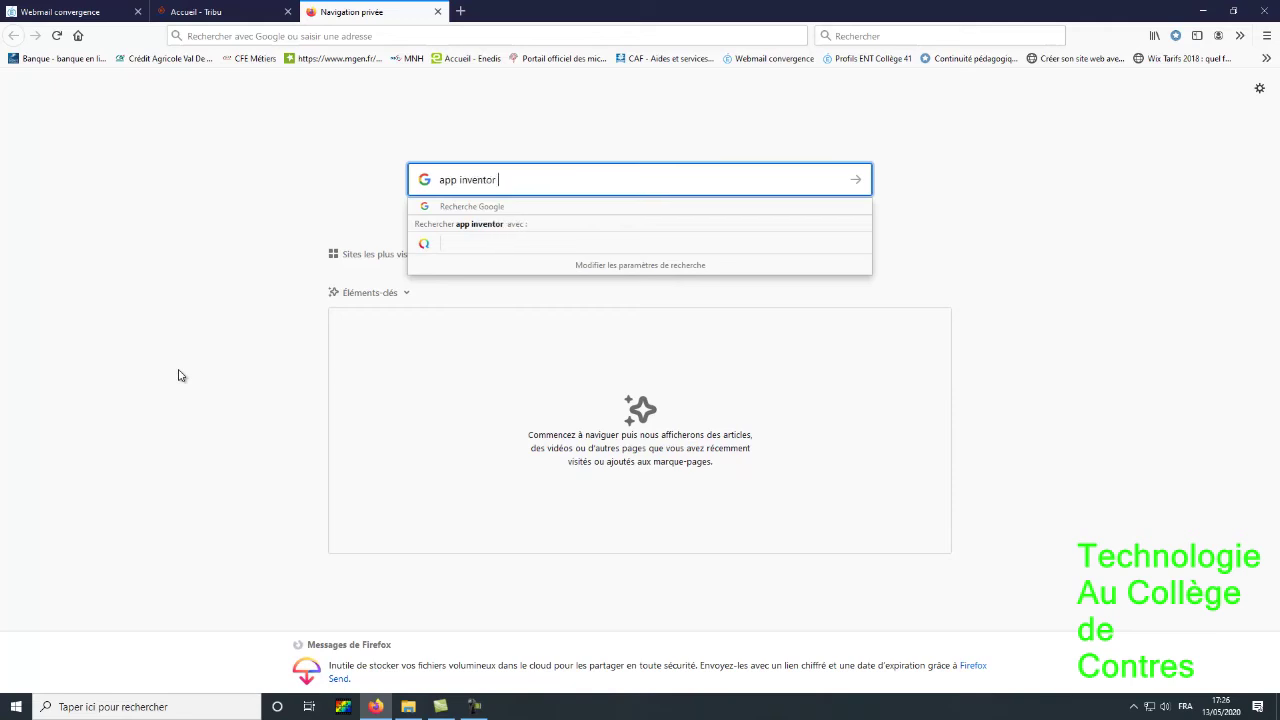
key(Return)
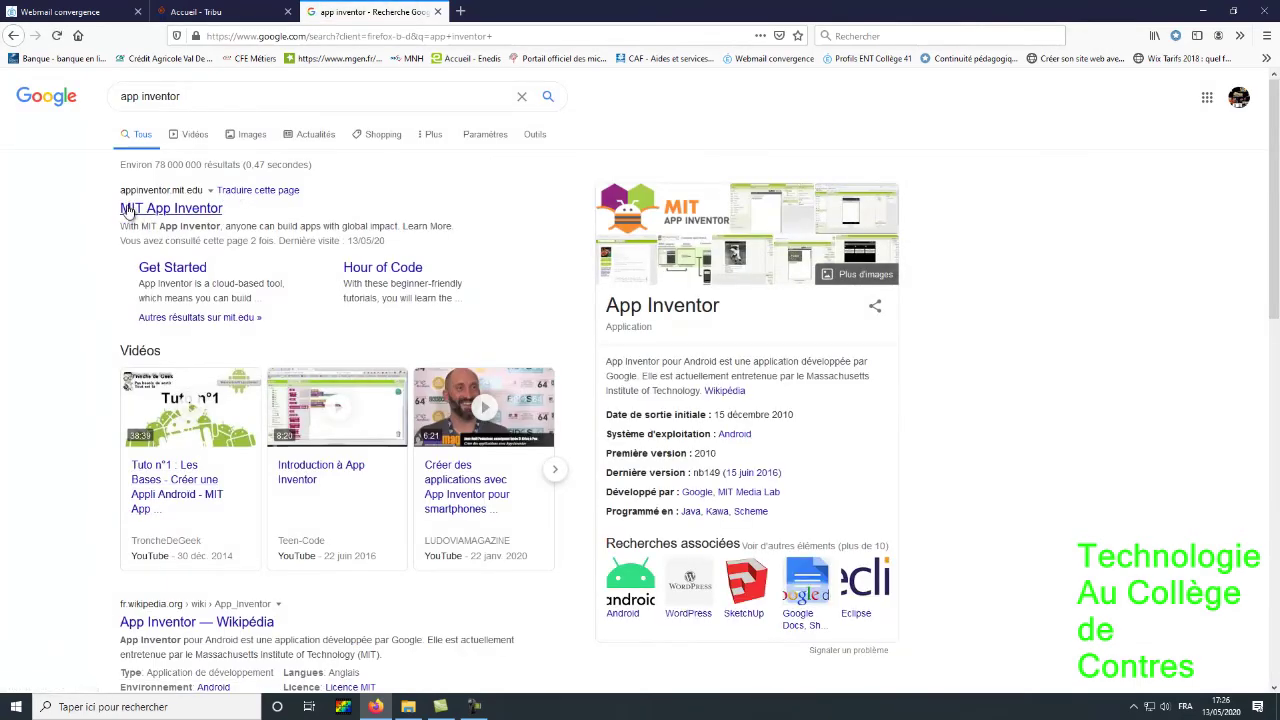
click(200, 214)
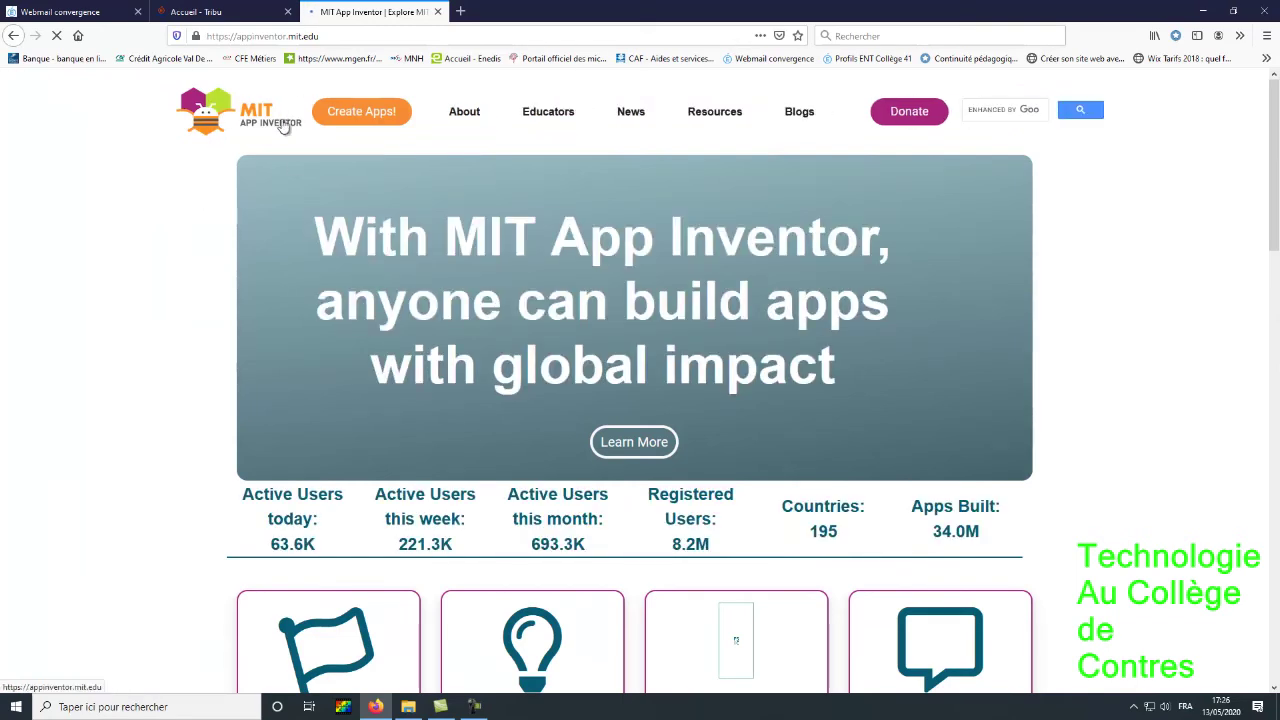
Launch the app creation page, sign in with the existing Google account and close the tutorials welcome window.
scroll(190, 222, down, 2)
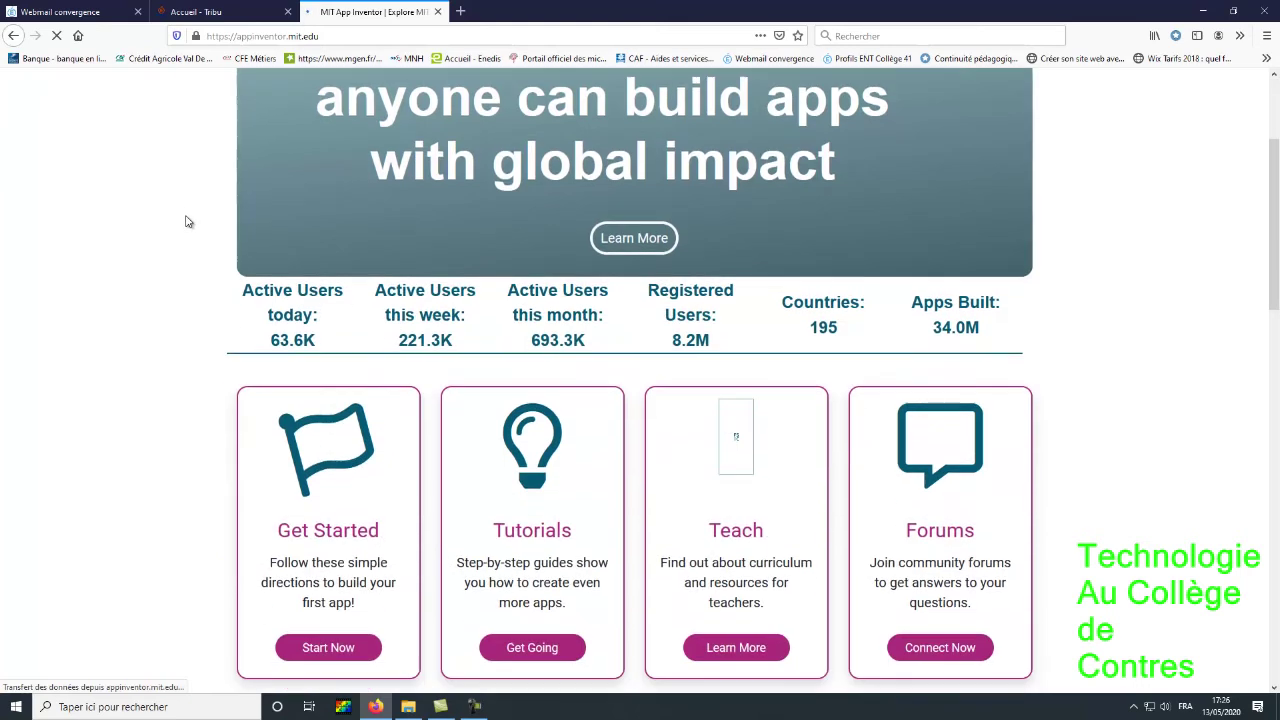
scroll(186, 224, up, 2)
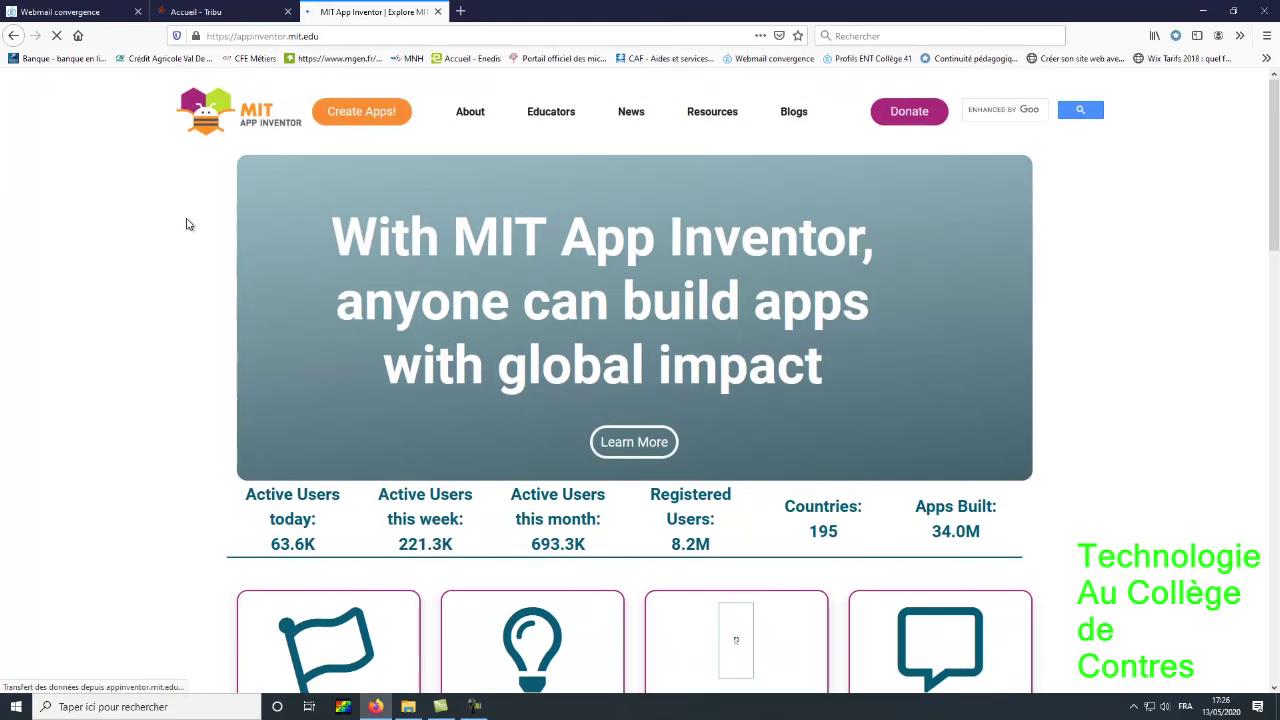
click(381, 114)
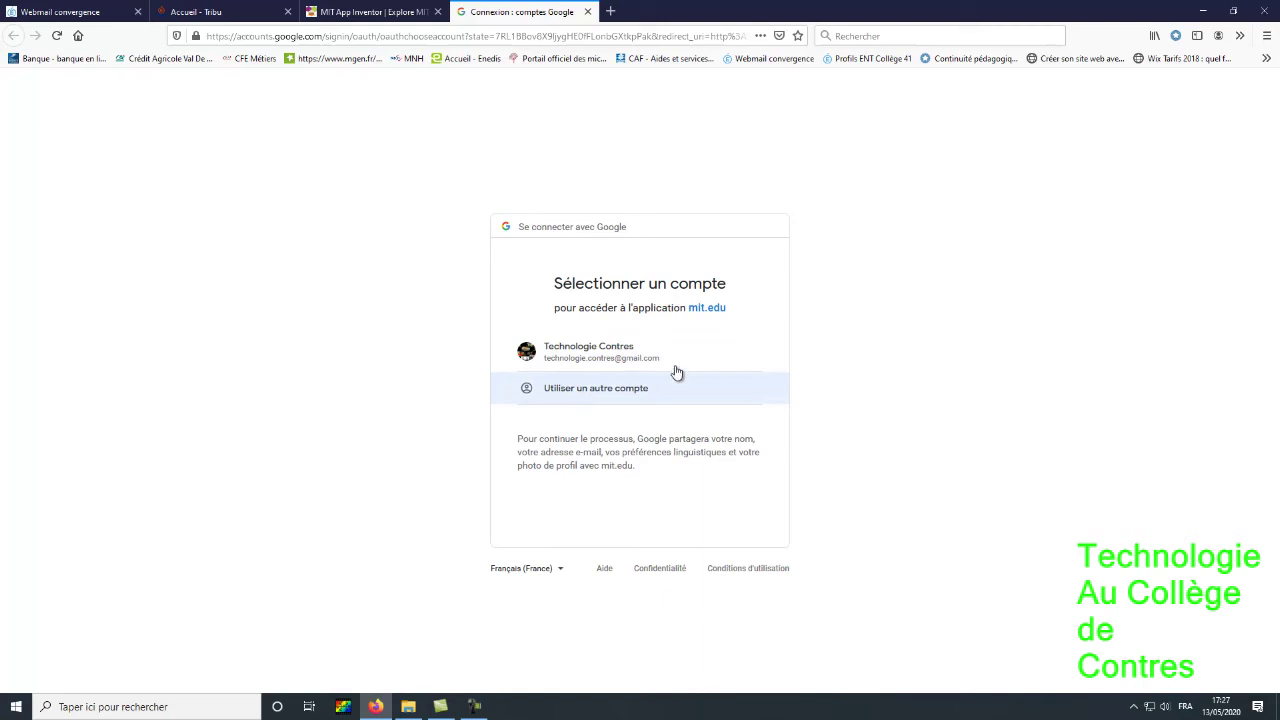
click(597, 357)
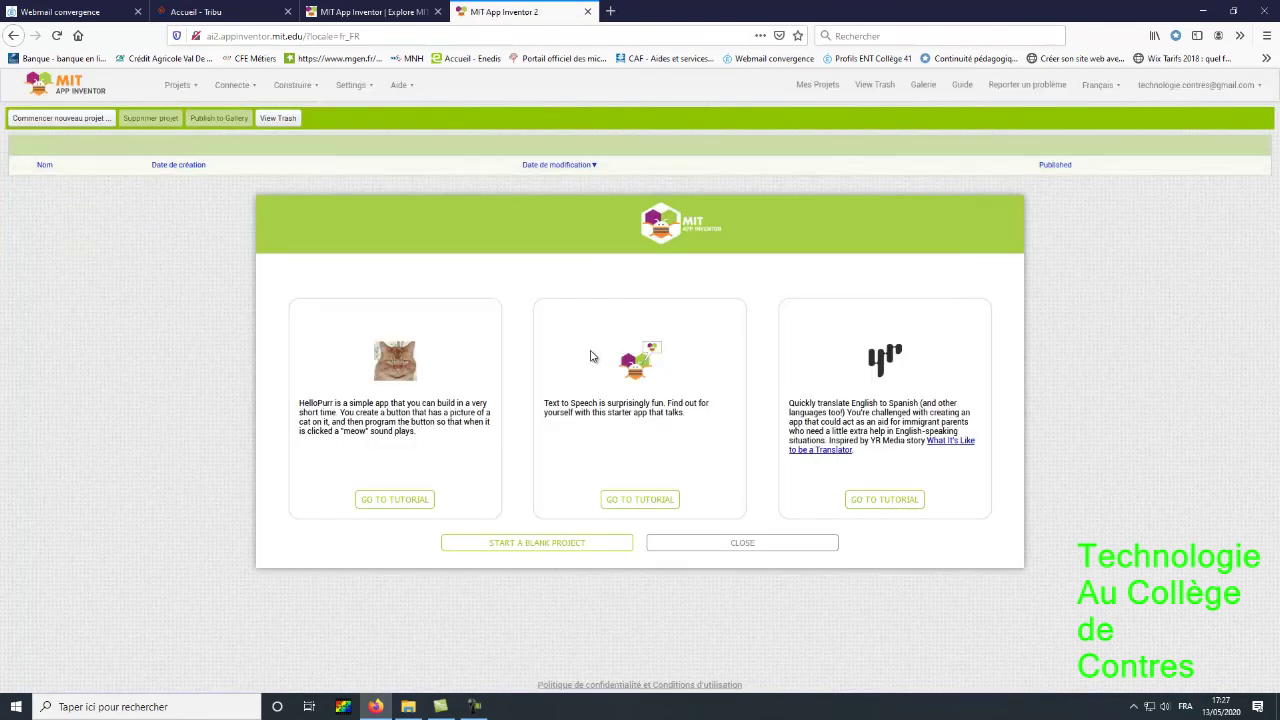
click(743, 547)
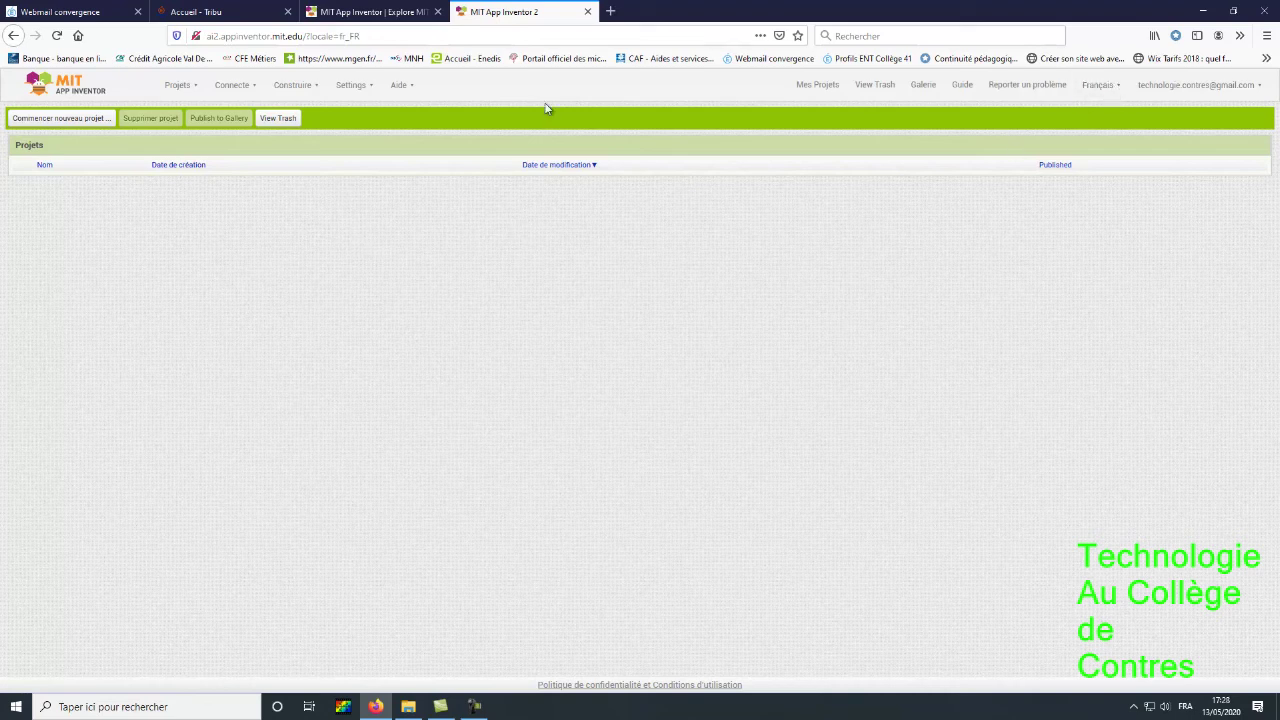
Change the App Inventor interface language to English and dismiss the welcome window.
click(1117, 88)
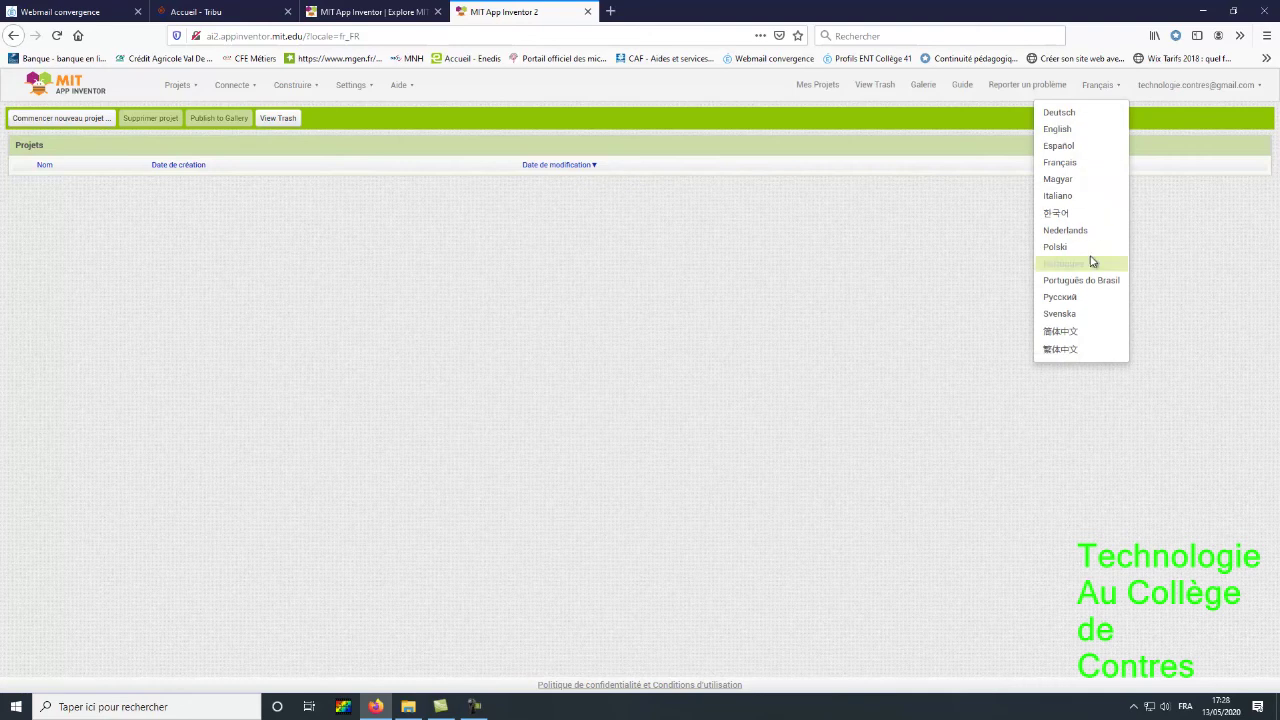
click(1080, 130)
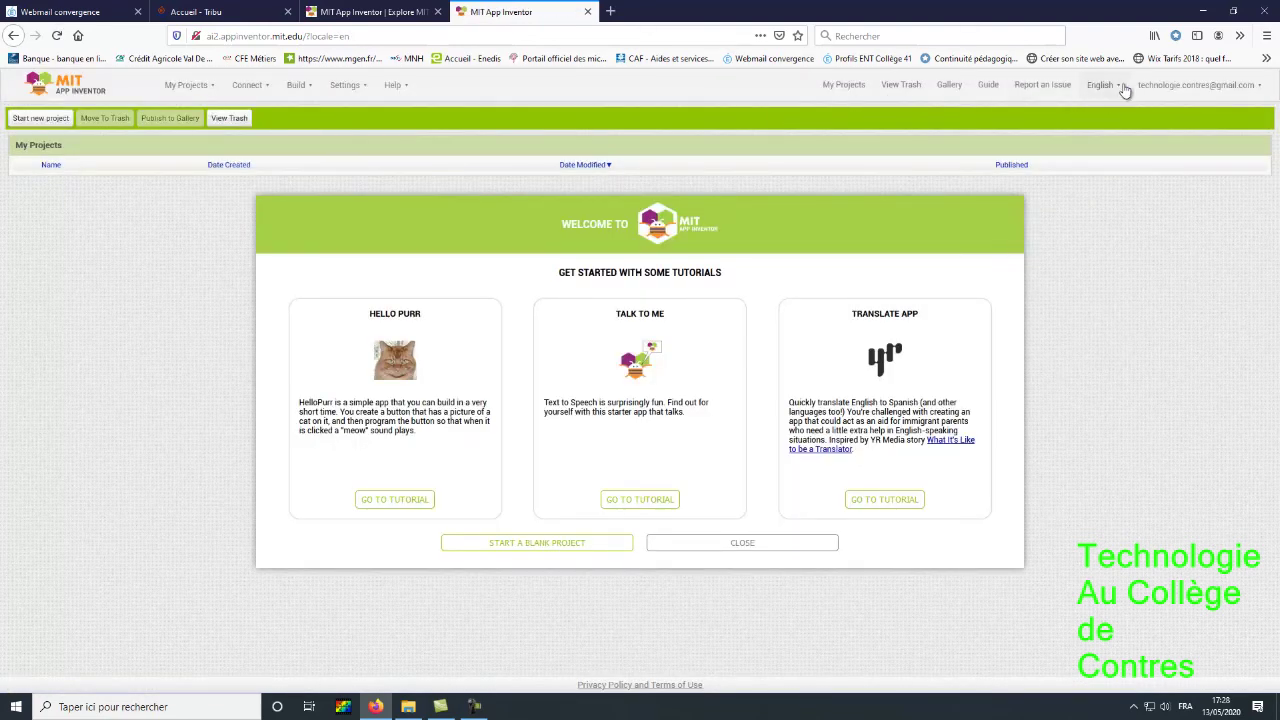
click(1119, 91)
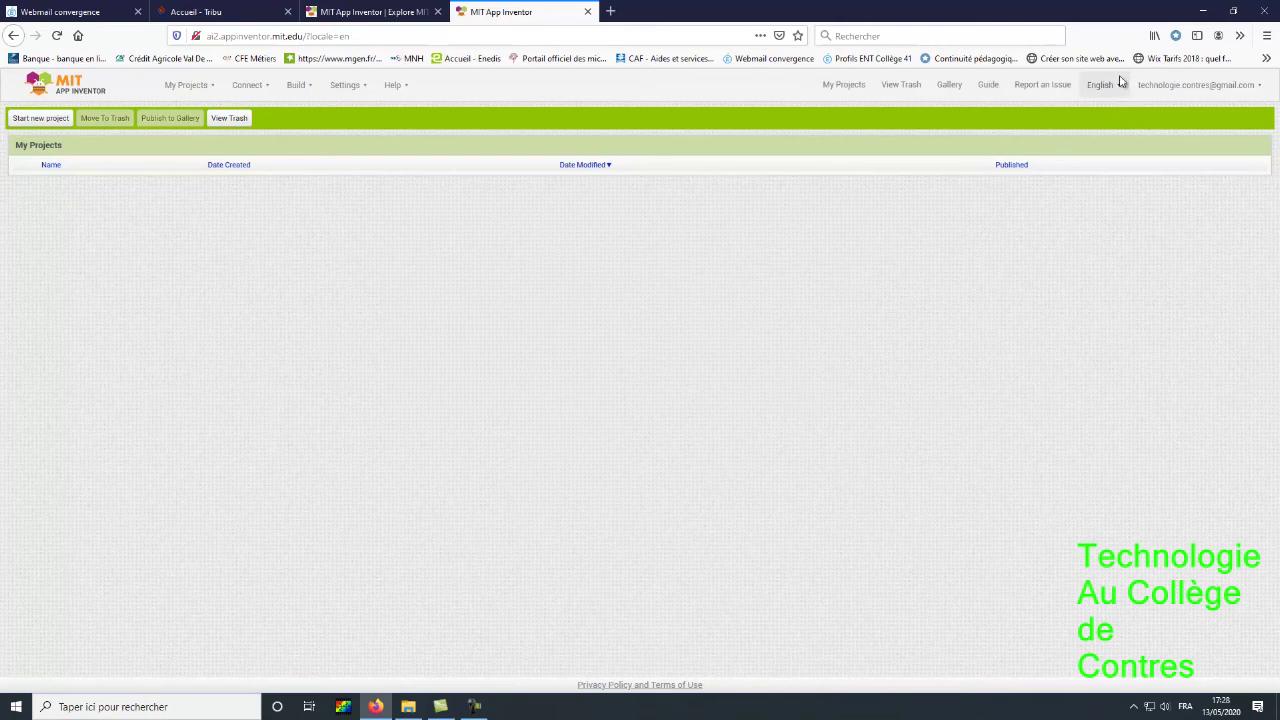
Set the App Inventor interface language to Français and close the welcome window.
click(1120, 87)
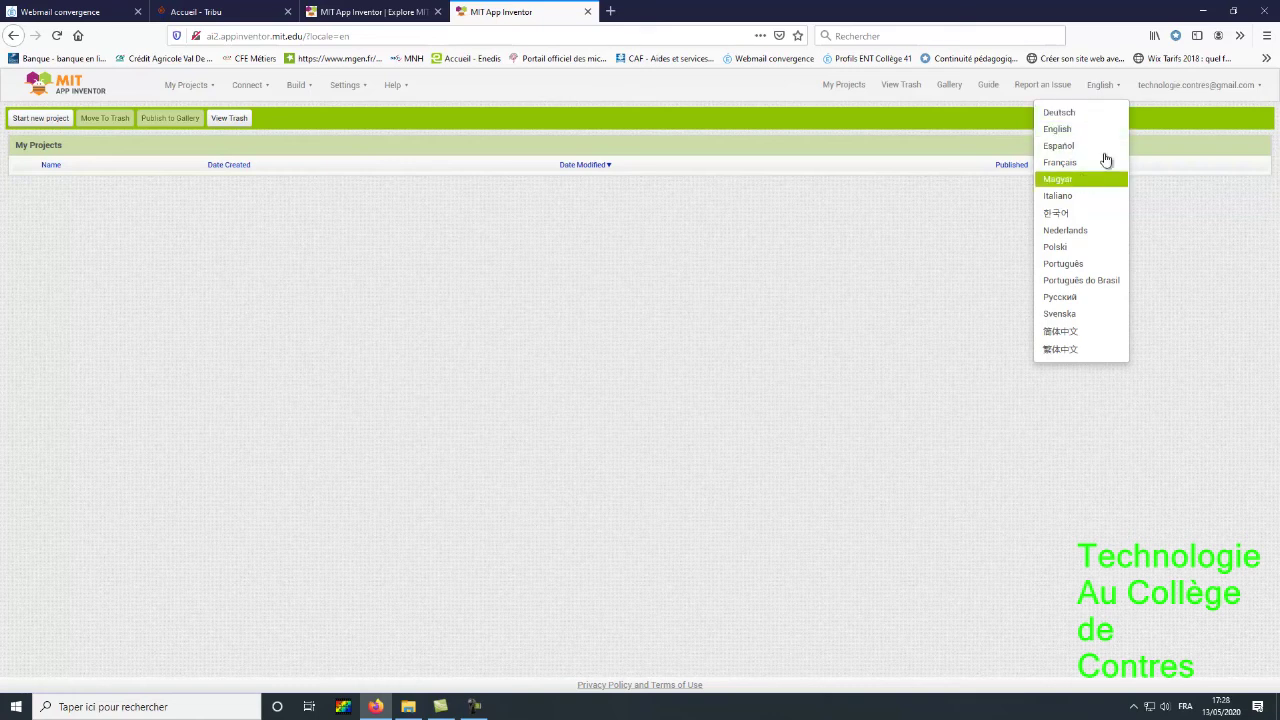
click(1066, 164)
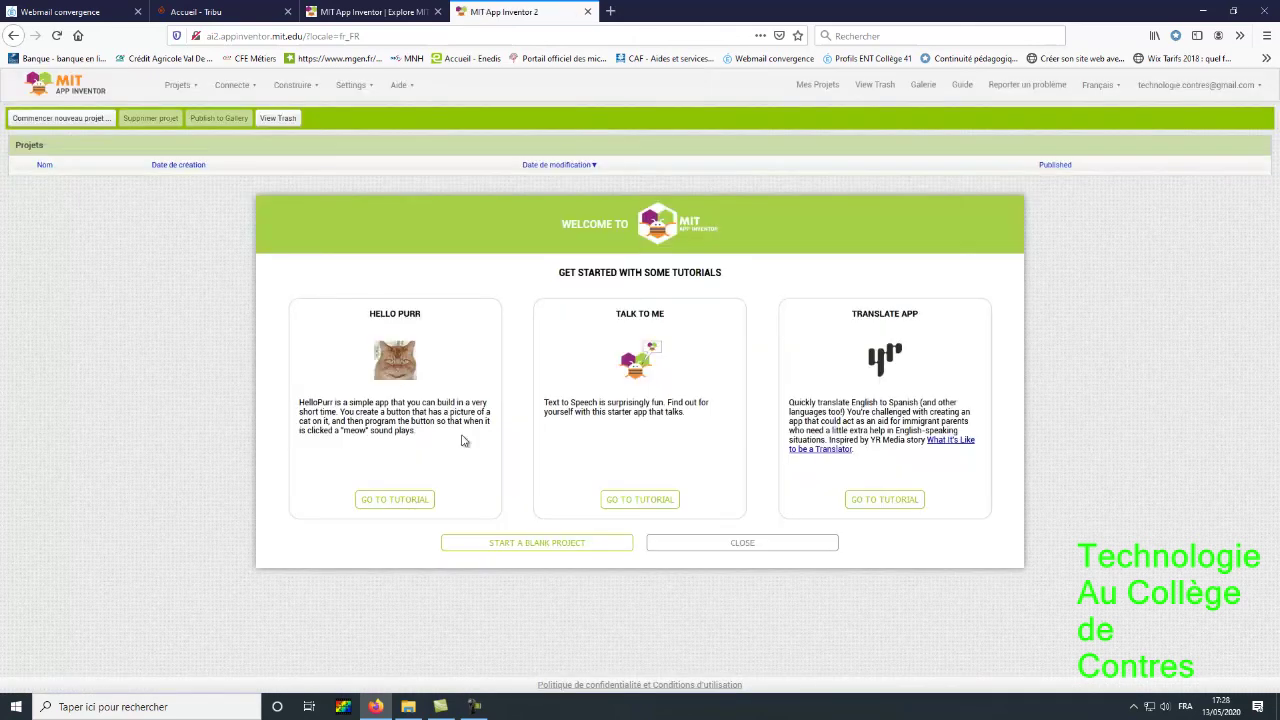
click(740, 543)
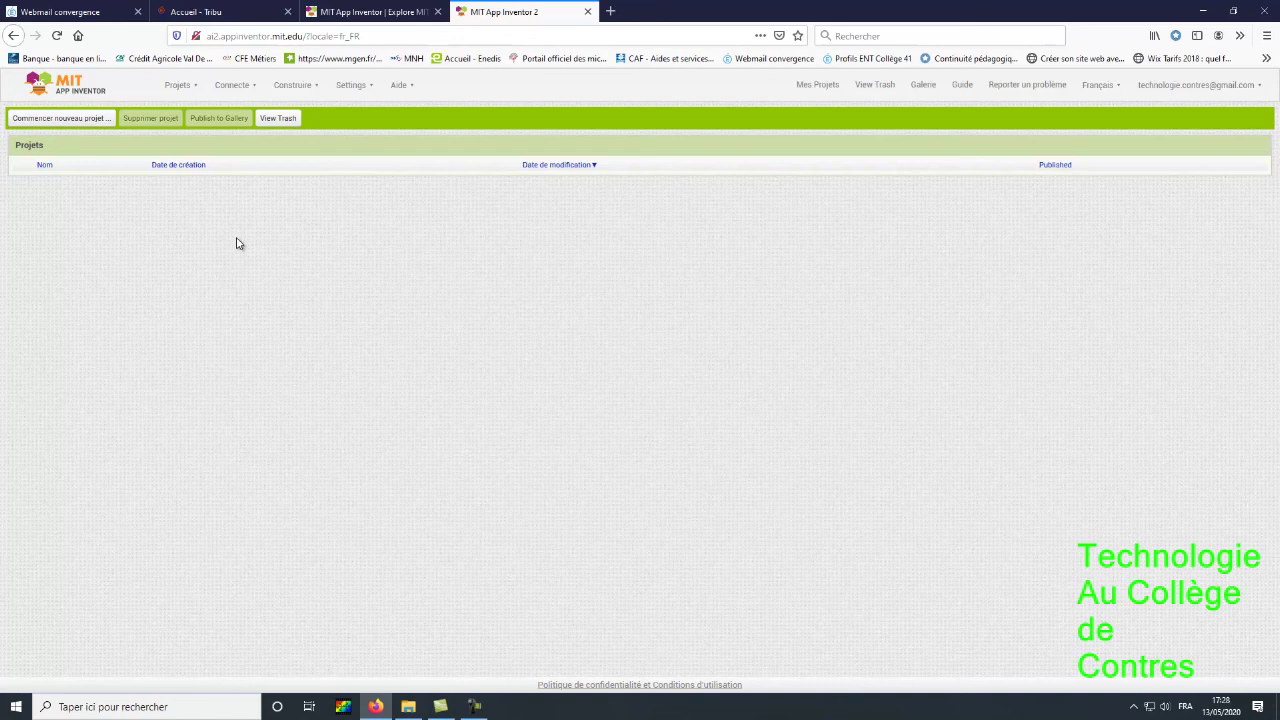
click(485, 708)
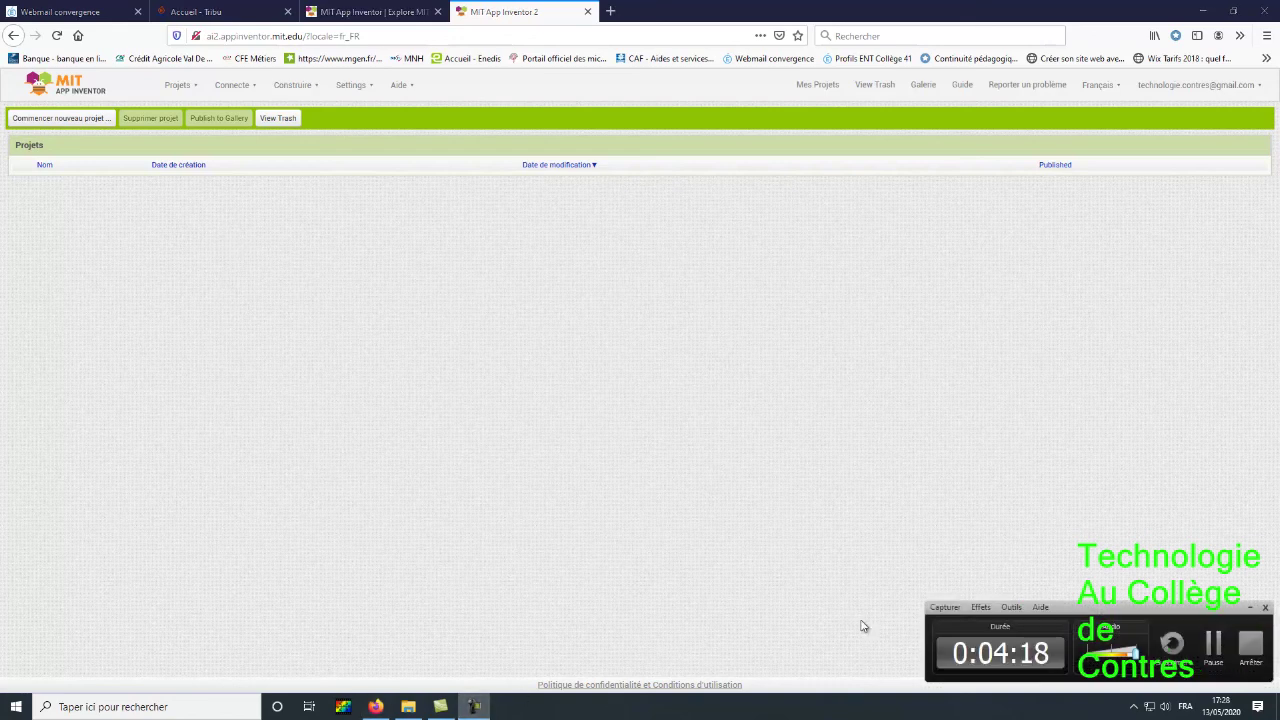